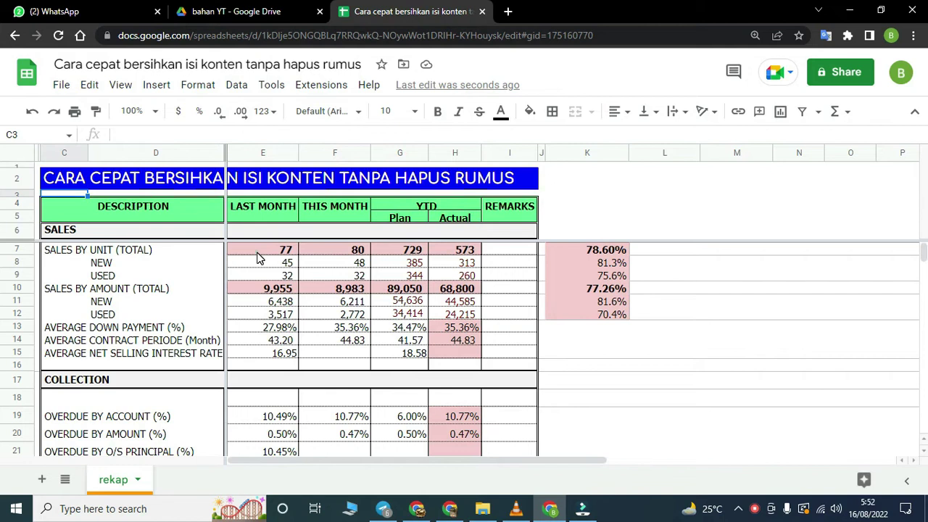
Inspect the SUM formulas in E7 and H10, the ratio formulas in K7 and K9, and plain values in E8 and F9.
click(258, 251)
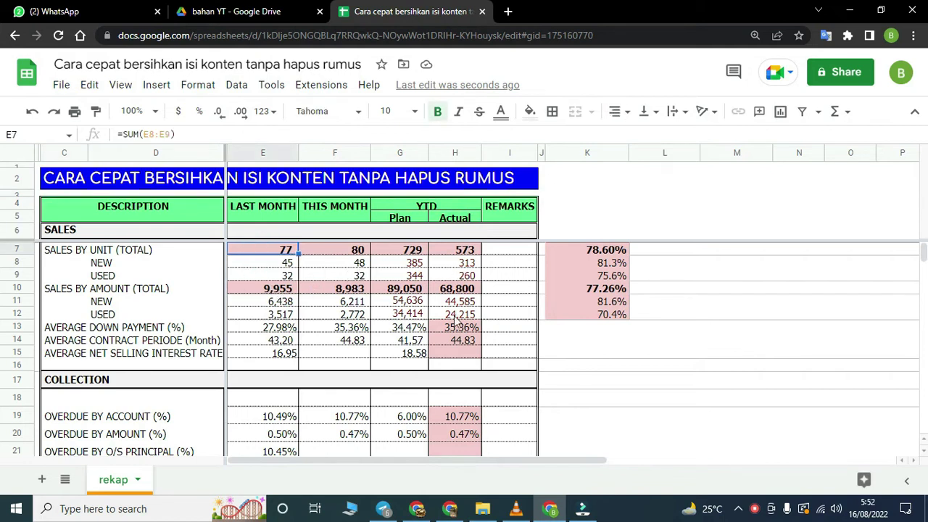
click(287, 264)
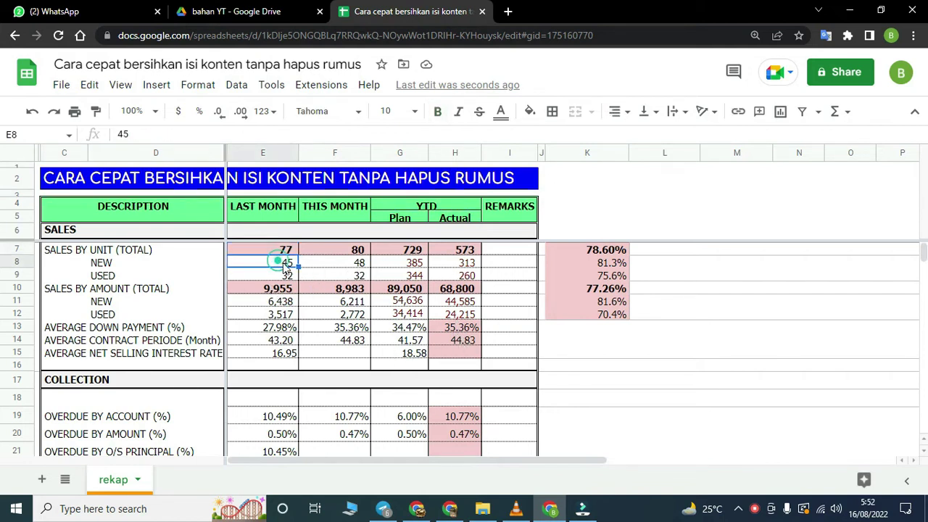
click(341, 273)
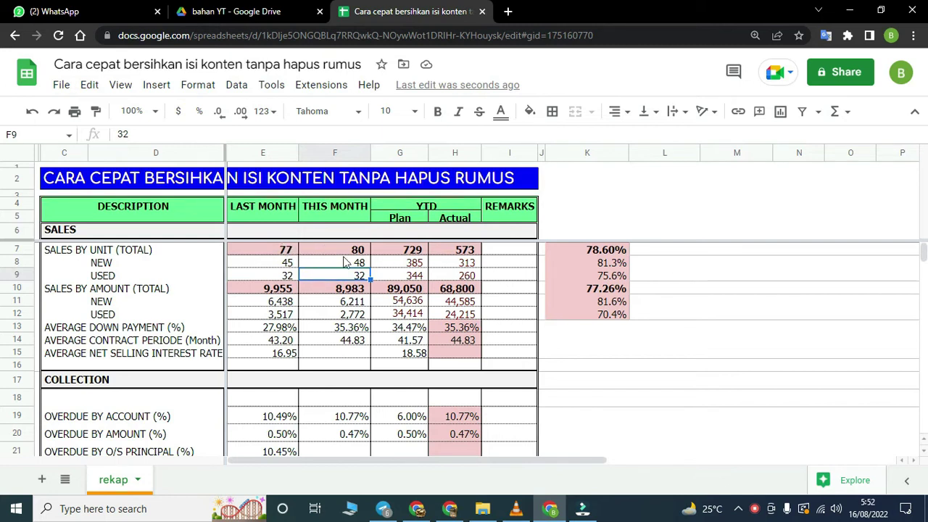
click(577, 250)
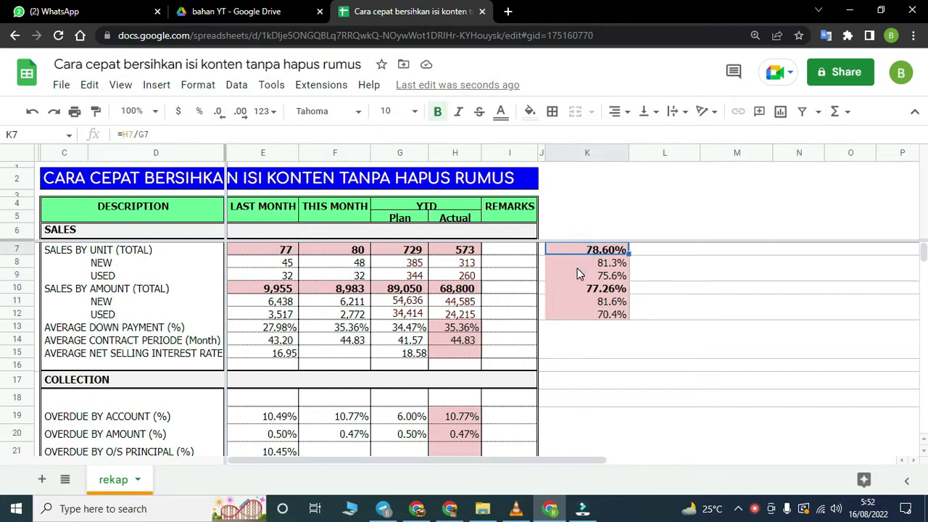
click(575, 274)
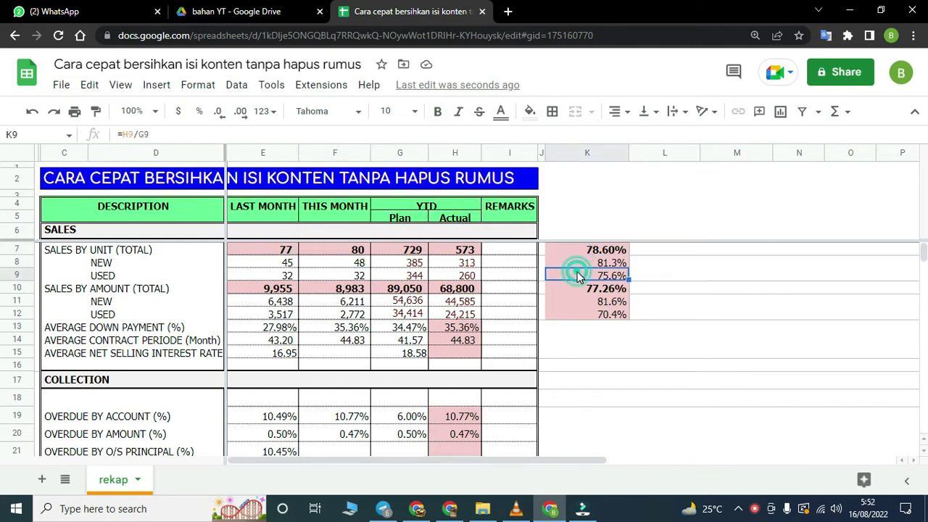
click(462, 252)
click(457, 288)
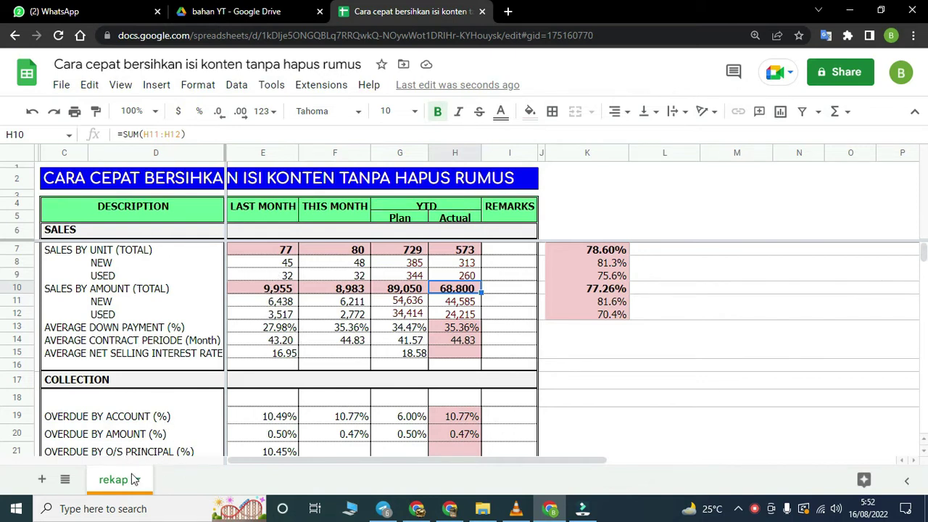
click(276, 263)
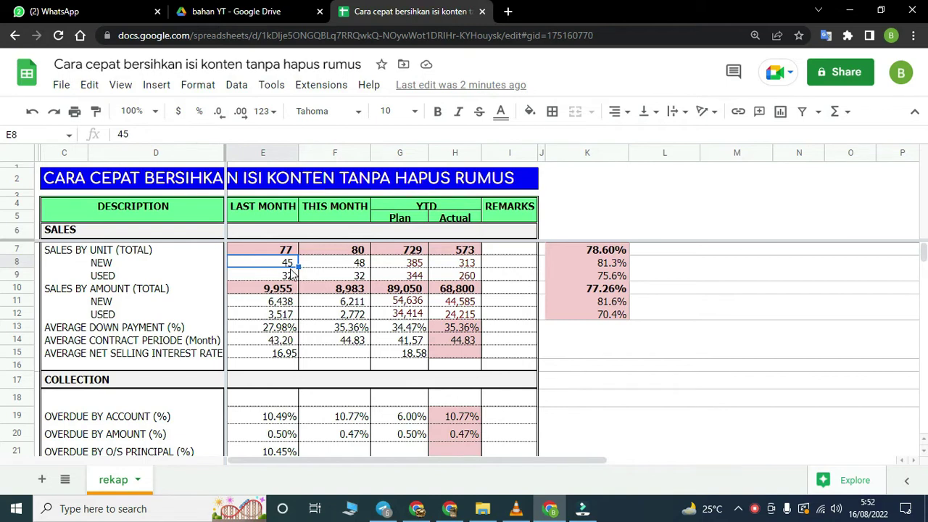
Select the unit figures E8:H9, clear them, then undo to restore the values.
shift+click(338, 281)
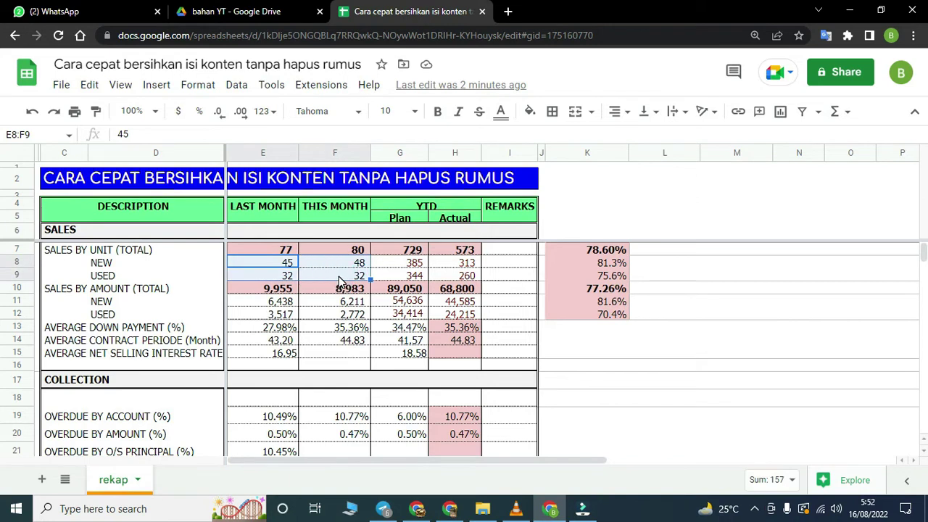
shift+click(448, 276)
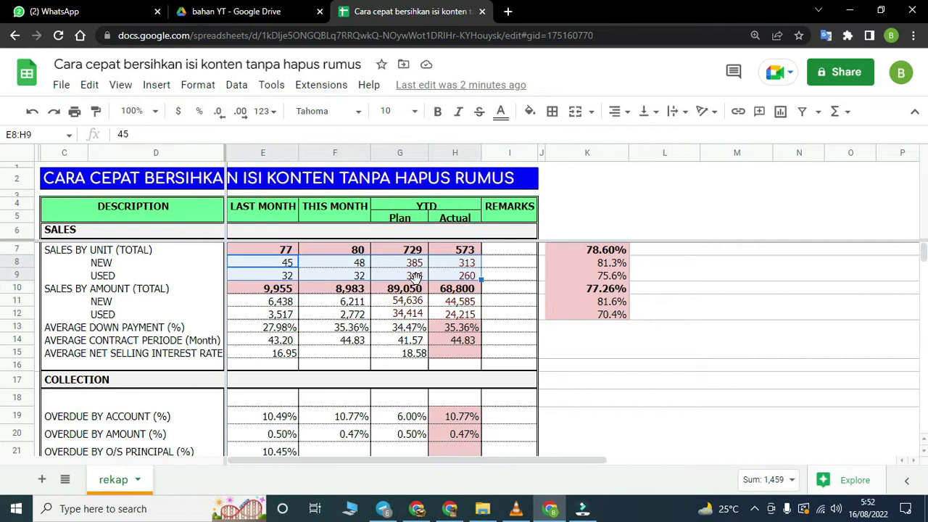
key(Delete)
key(ctrl+z)
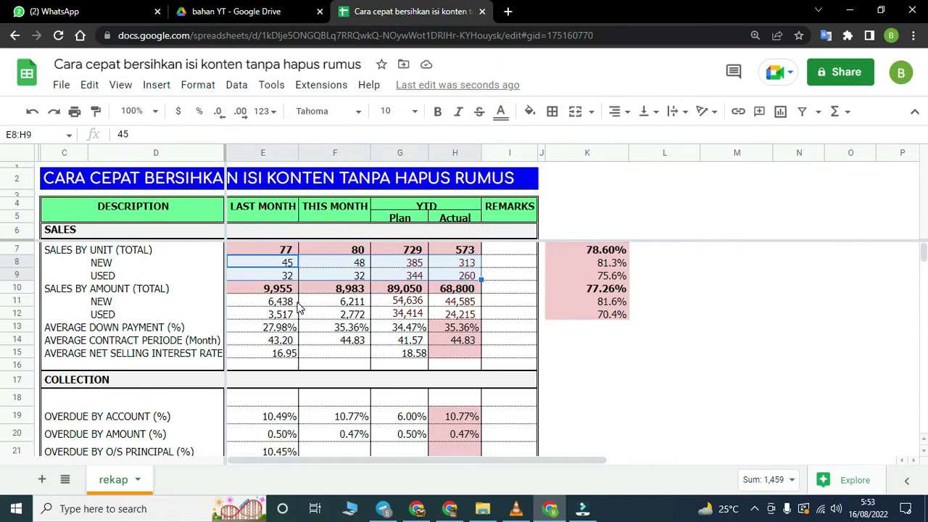
Select E8:H9 and add E11:G15 and H11:H12 to the selection.
drag(635, 354, 635, 365)
click(284, 264)
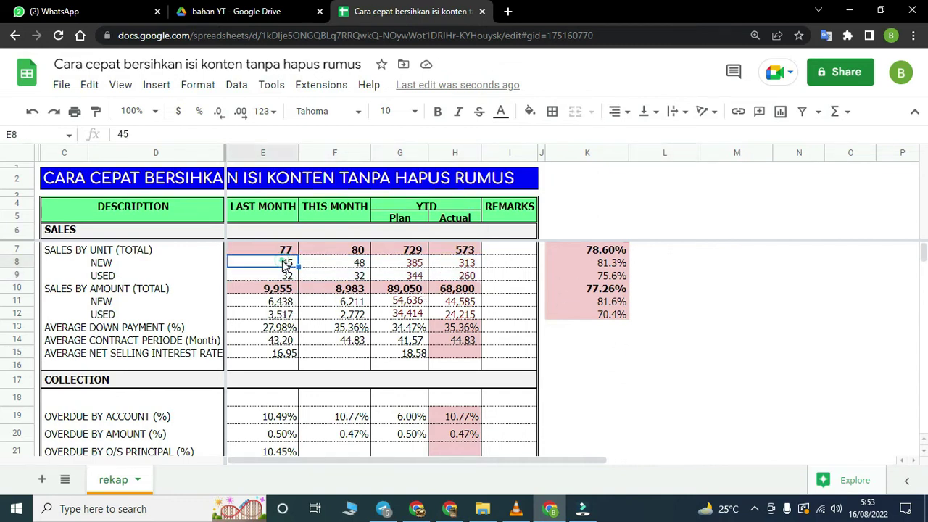
shift+click(444, 279)
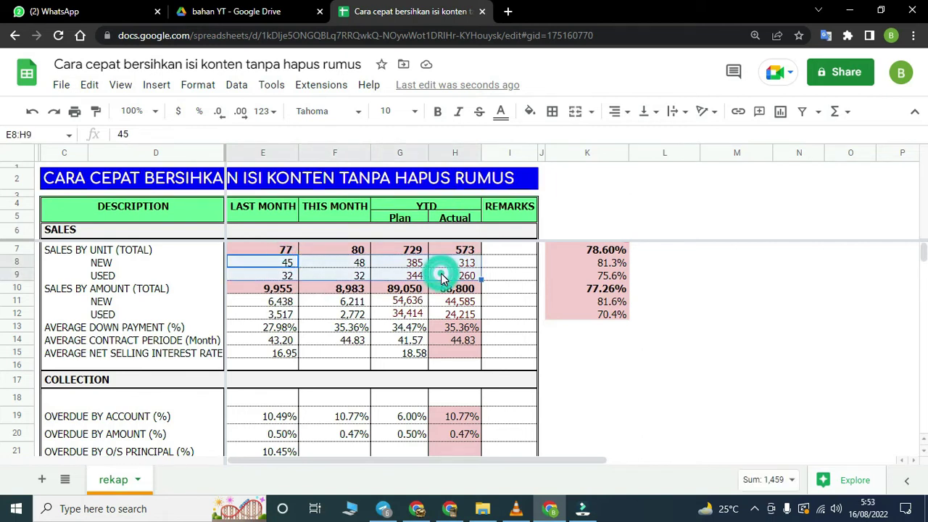
ctrl+click(278, 305)
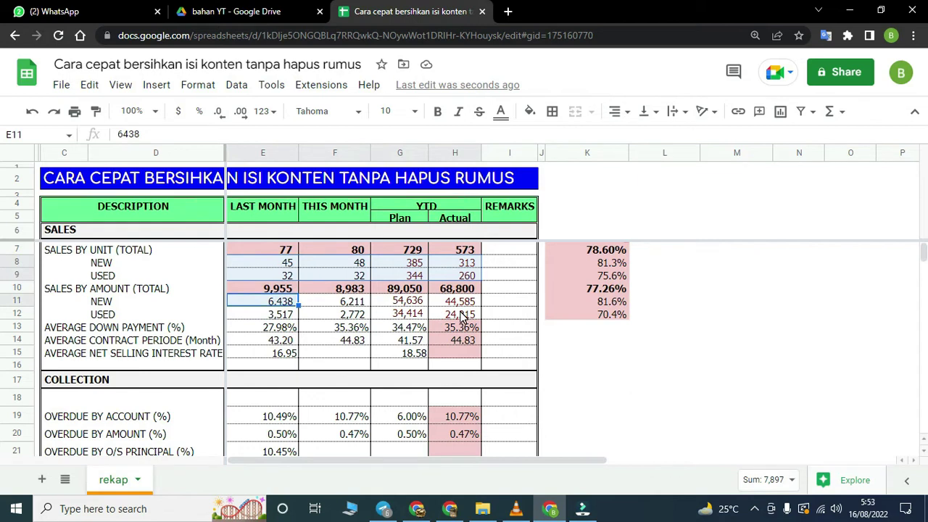
shift+click(462, 318)
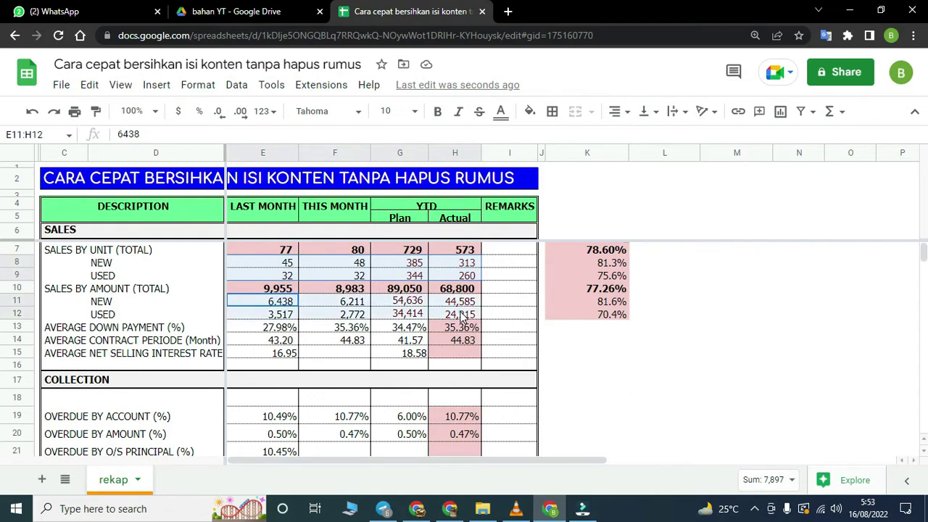
shift+click(265, 332)
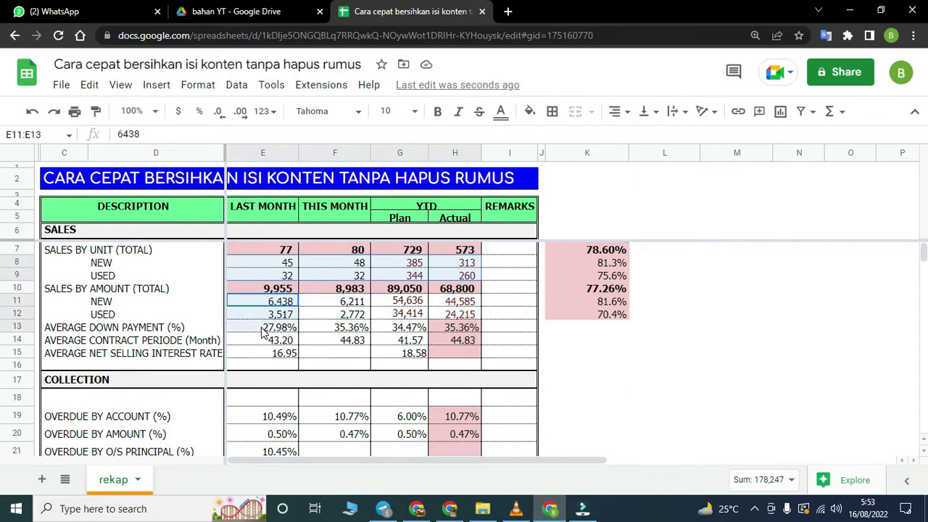
shift+click(406, 356)
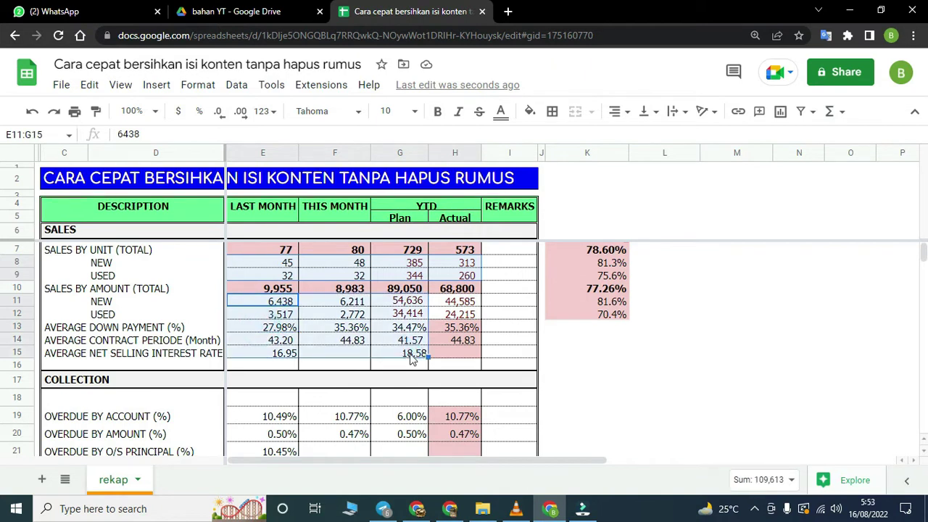
ctrl+click(442, 303)
drag(440, 304, 443, 319)
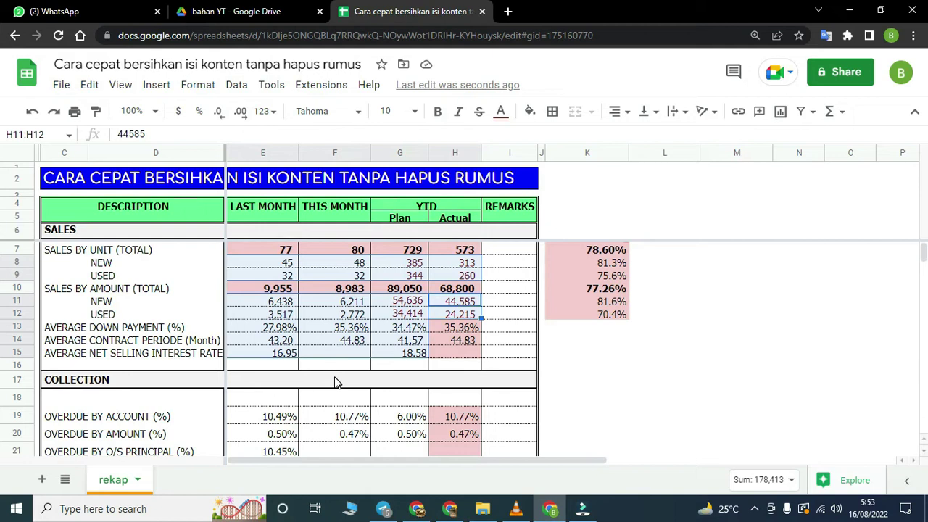
key(Delete)
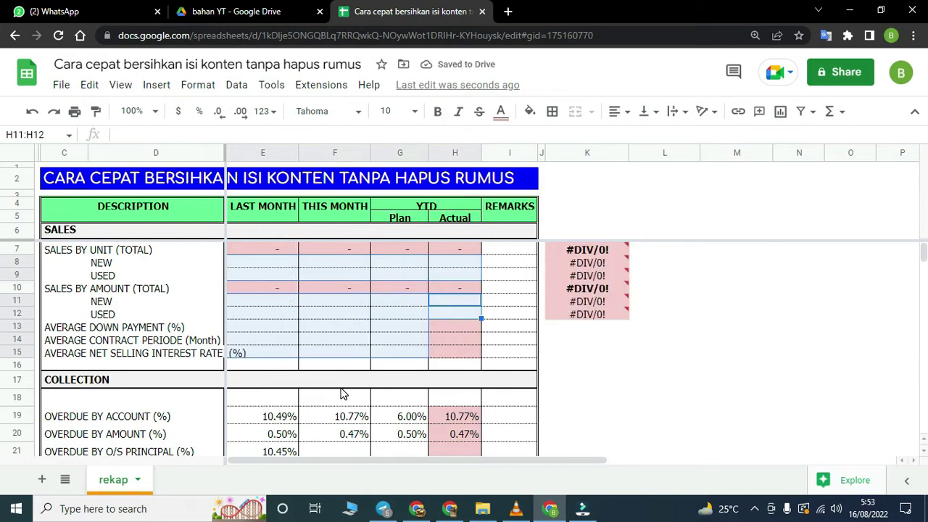
key(ctrl+z)
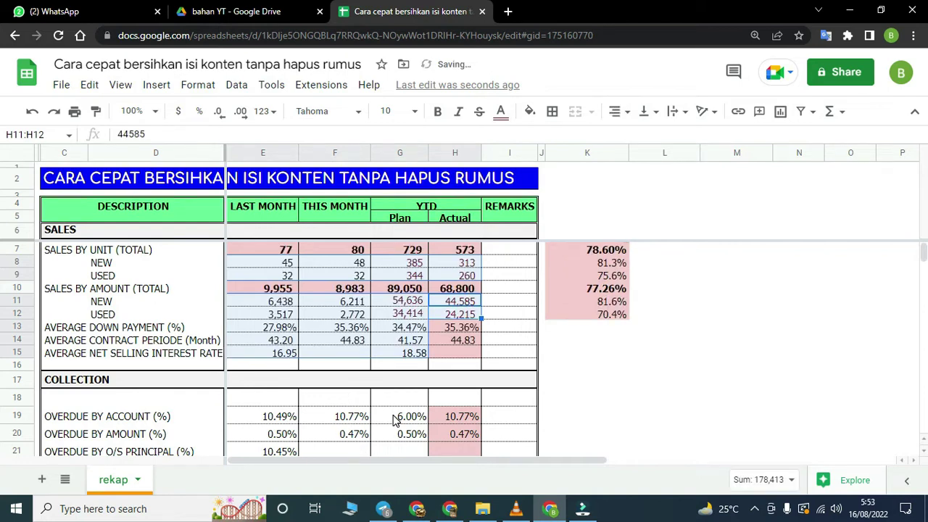
scroll(392, 419, down, 5)
scroll(392, 419, down, 2)
scroll(393, 419, down, 2)
scroll(393, 419, down, 2)
scroll(392, 419, down, 2)
scroll(393, 419, up, 1)
scroll(393, 419, up, 2)
scroll(393, 419, up, 4)
scroll(392, 419, up, 4)
Extend a selection from E7 across to column H and down to row 57, then scroll back up.
click(254, 254)
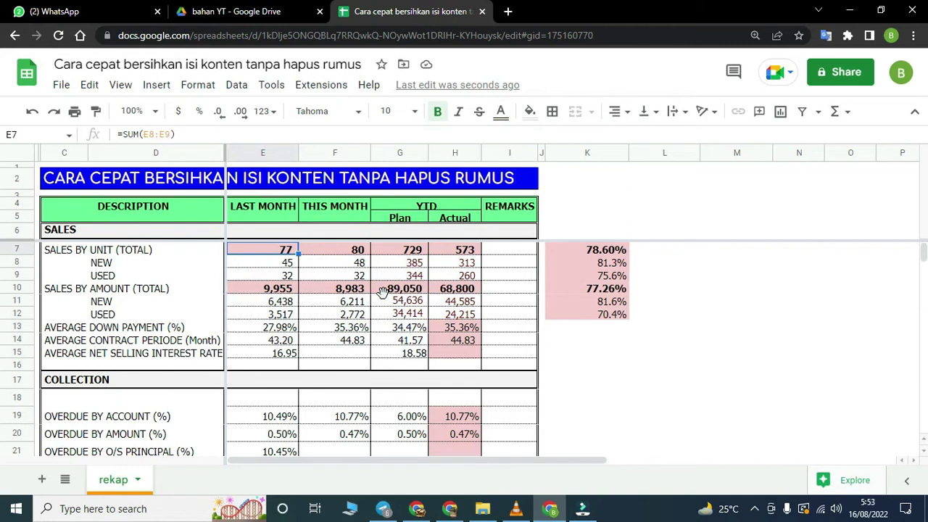
key(shift+Right)
key(shift+Right)
key(shift+Right)
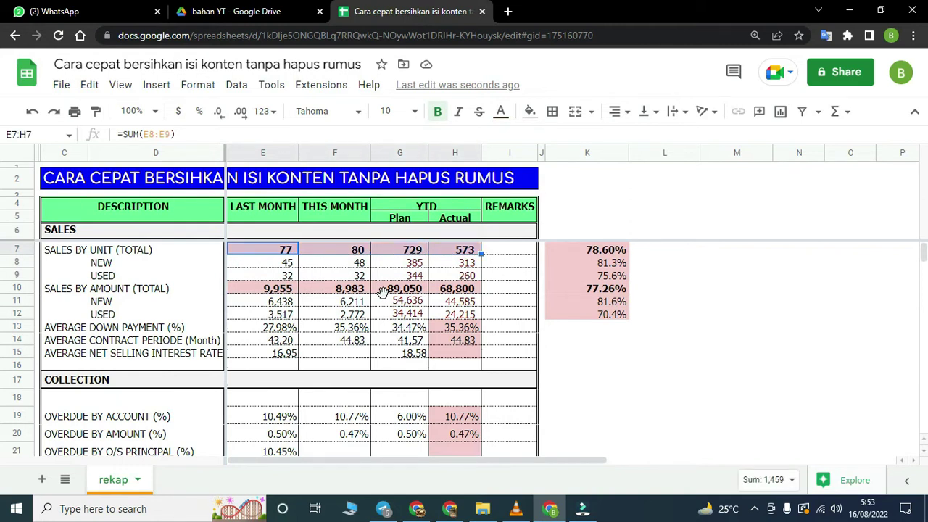
key(shift+Down)
key(shift+Down)
key(shift+Down)
key(shift+Down)
key(shift+Down)
key(shift+Down)
key(shift+Down)
key(shift+Down)
key(shift+Down)
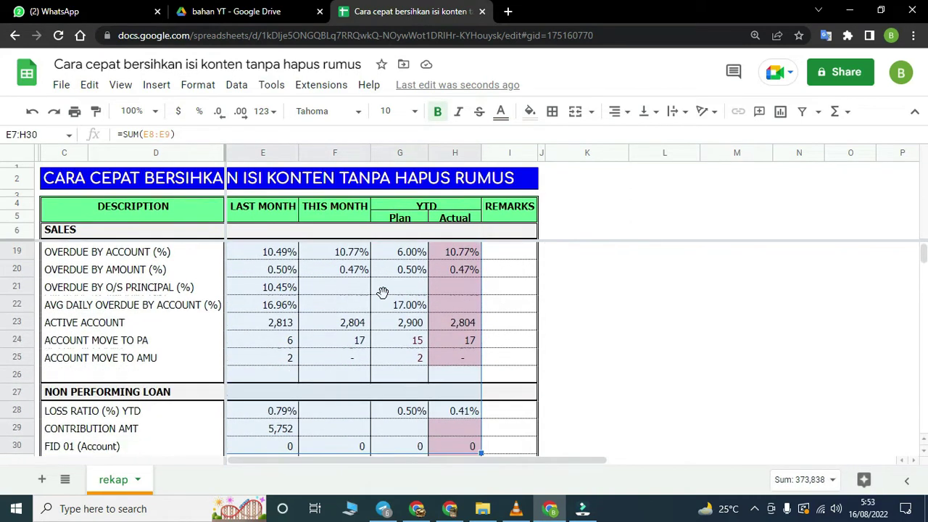
key(shift+Down)
key(shift+Down)
key(shift+Down)
key(shift+Down)
key(shift+Down)
key(shift+Down)
key(shift+Down)
key(shift+Down)
key(shift+Down)
key(shift+Down)
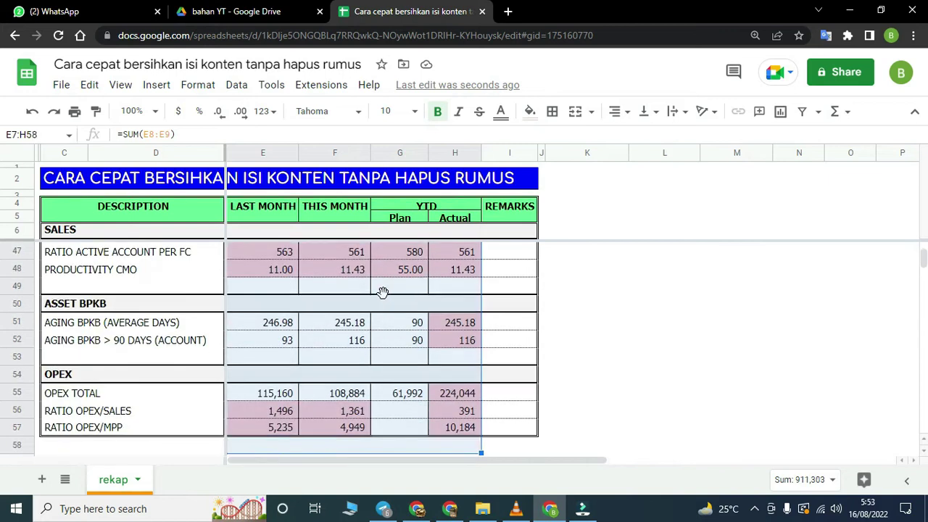
key(shift+Down)
key(shift+Up)
key(shift+Up)
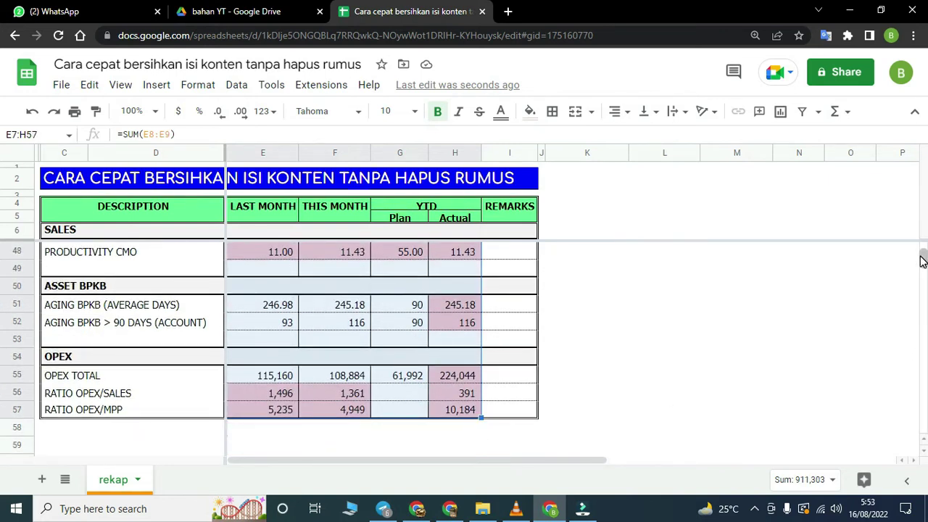
drag(922, 261, 922, 246)
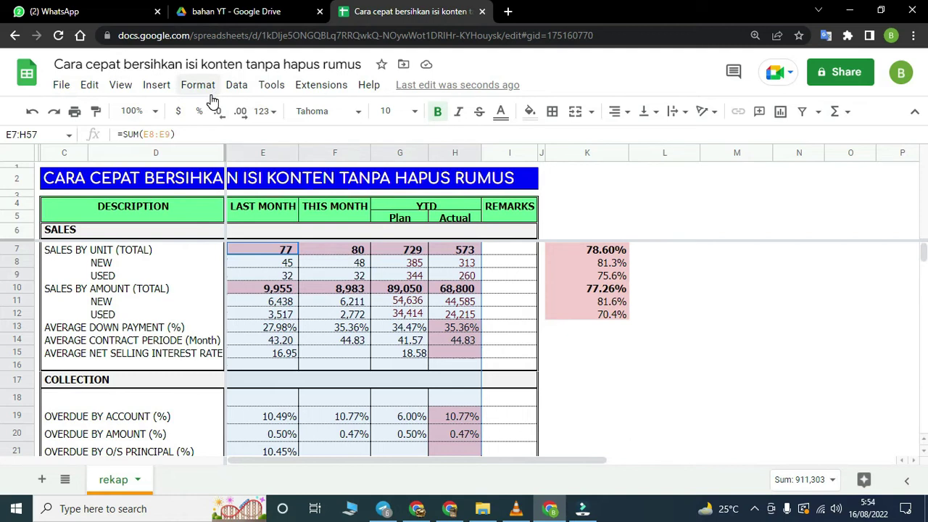
Open Find and replace on rekap!E7:H57 with formula and regular-expression search on, and enter .* to find.
key(ctrl+h)
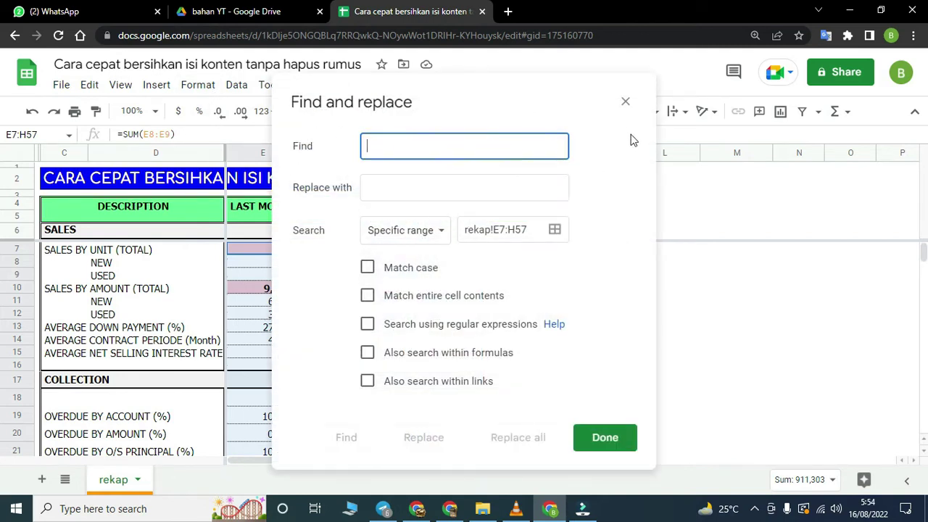
click(624, 102)
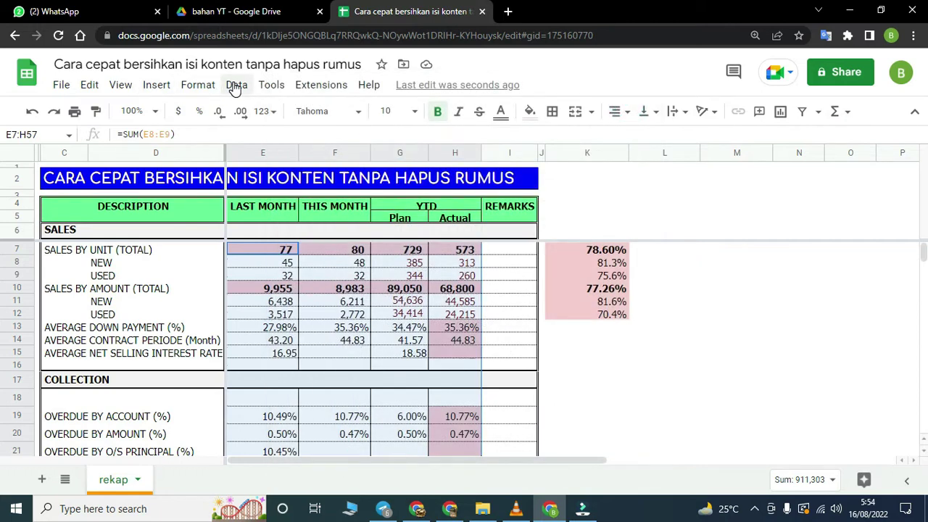
click(237, 85)
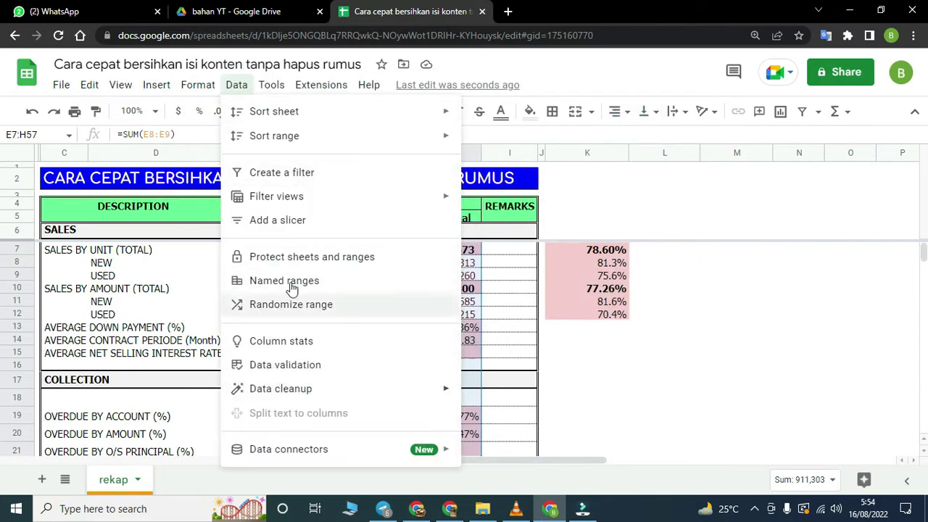
click(157, 86)
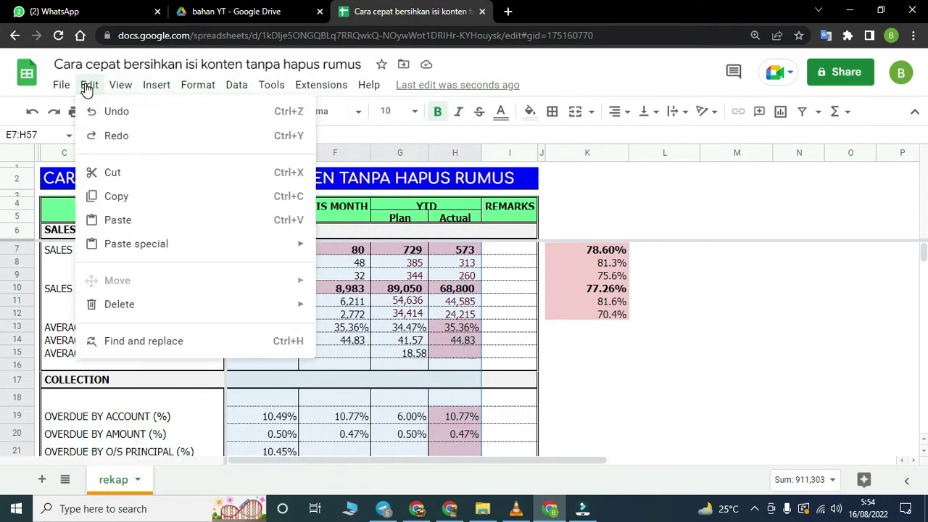
click(141, 345)
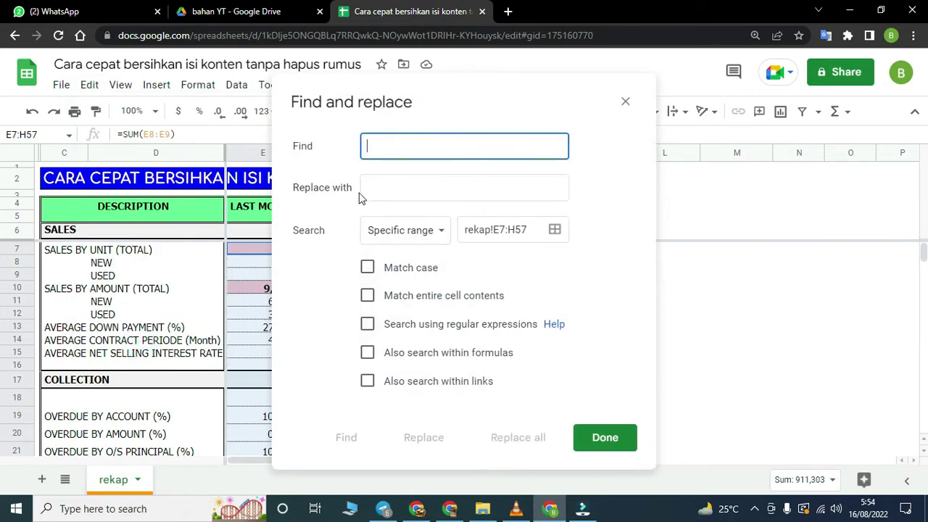
click(368, 353)
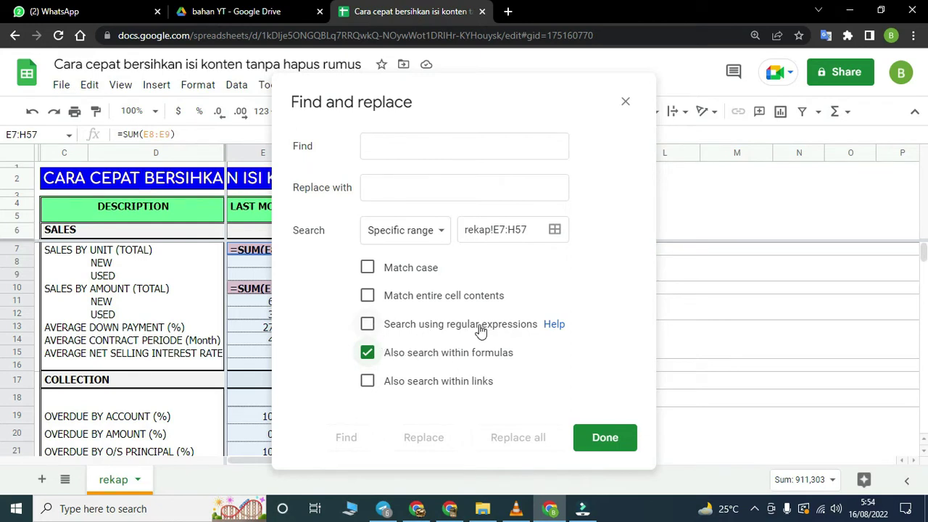
click(367, 324)
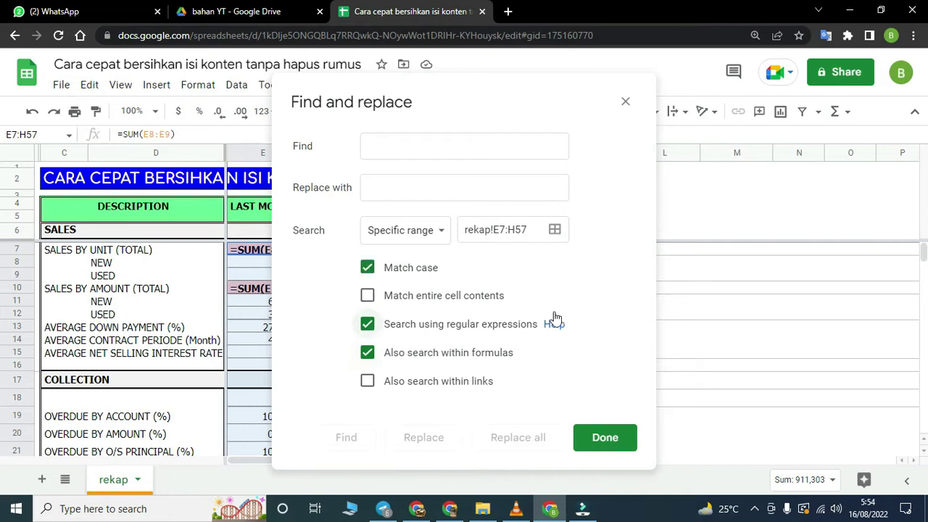
click(399, 151)
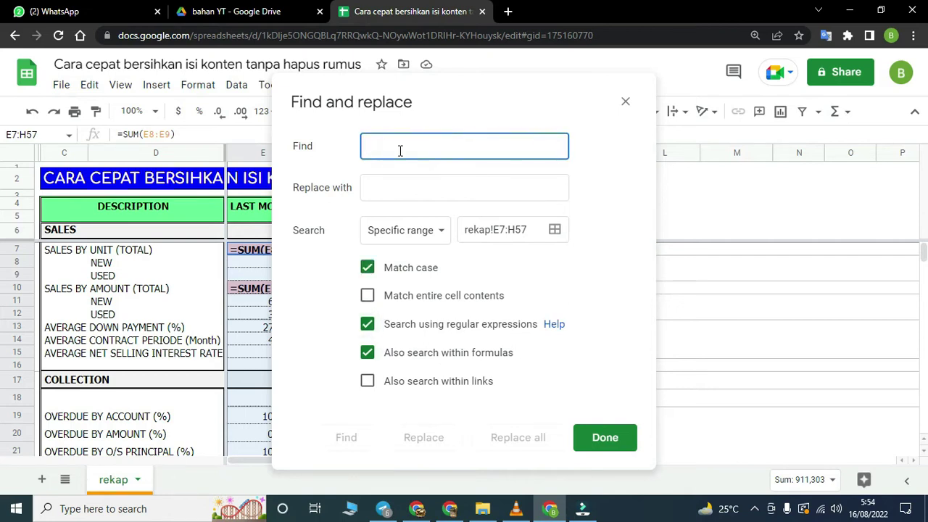
text(.*)
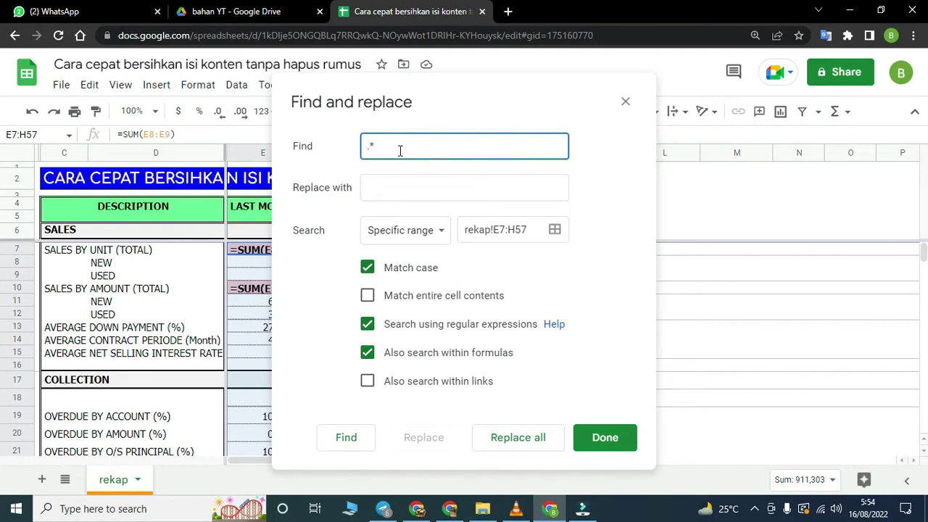
Zoom in and insert ^[^=] at the start of the pattern, making it ^[^=].*.
key(ctrl+plus)
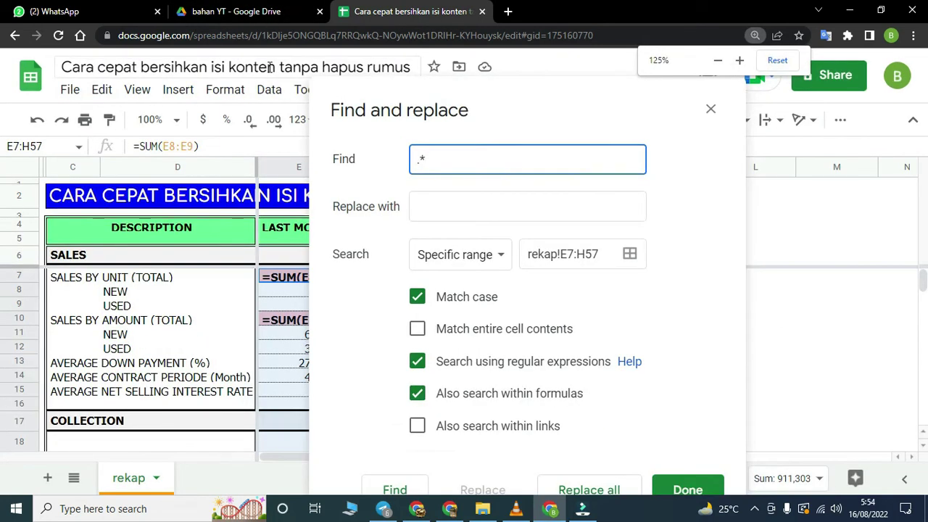
key(ctrl+plus)
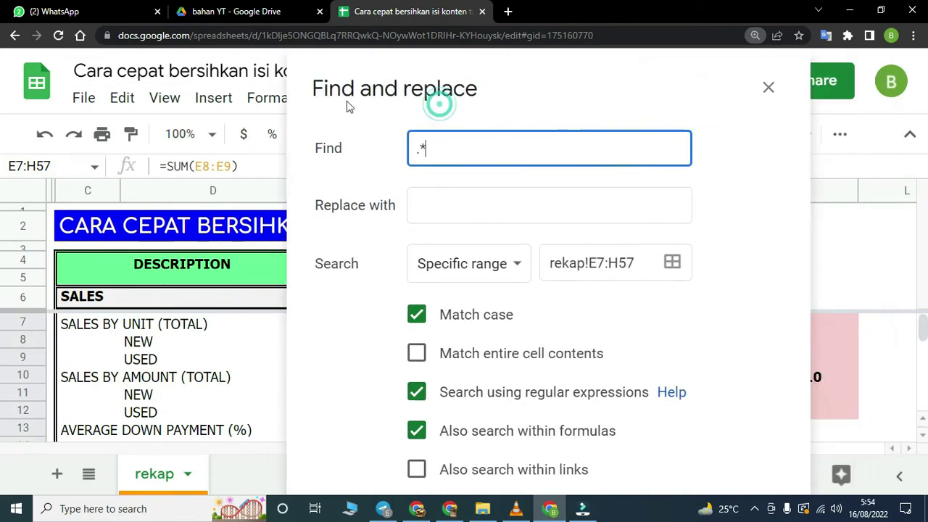
key(ctrl+plus)
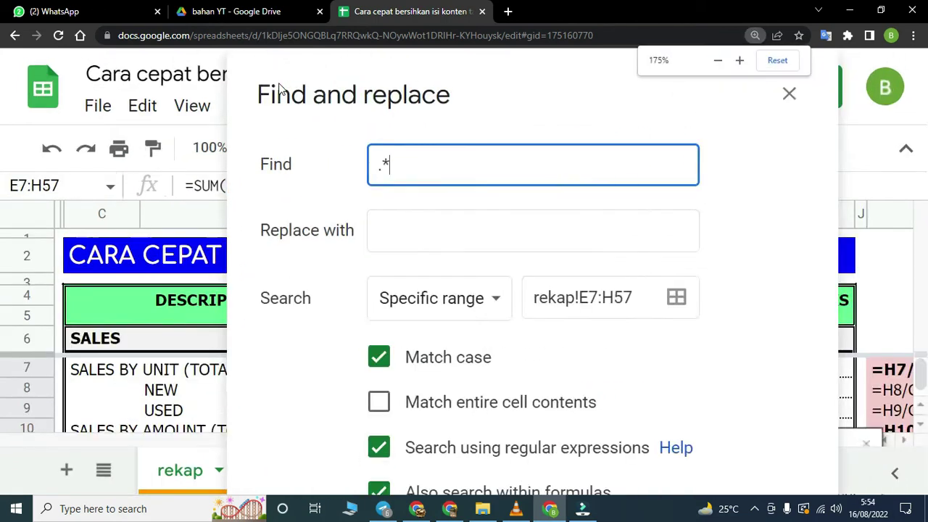
key(ctrl+plus)
click(435, 180)
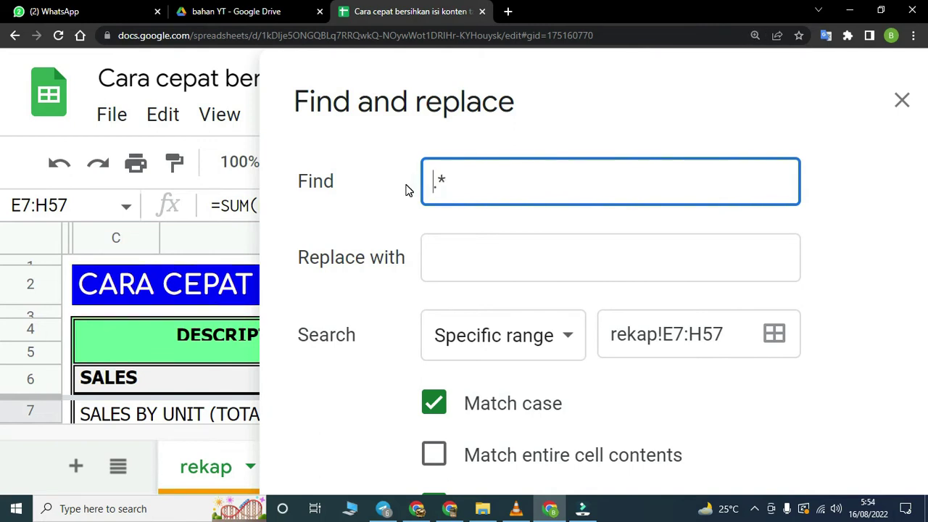
text(^)
text([)
text(])
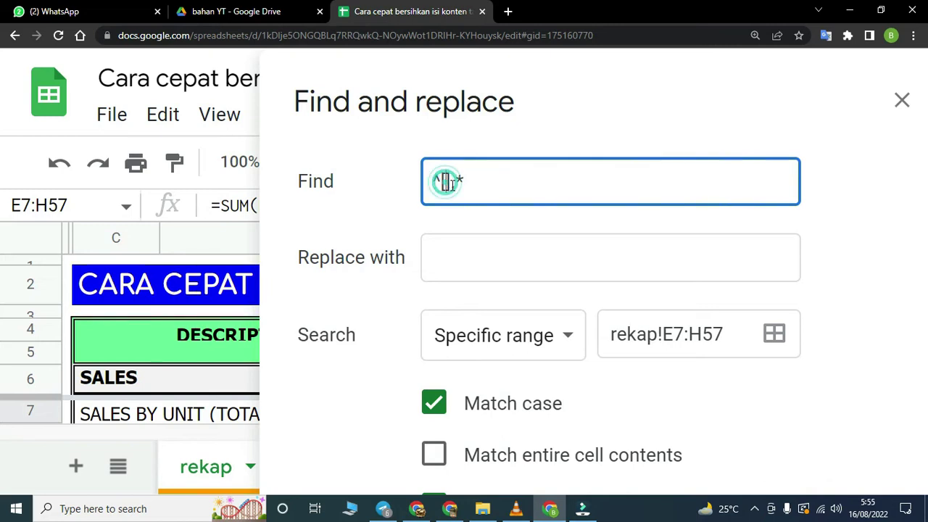
text(^)
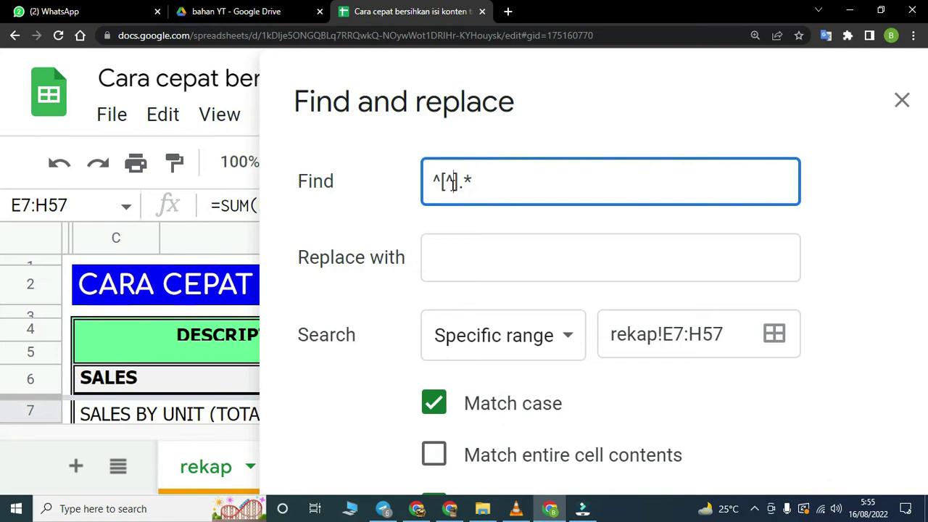
text(=)
Zoom back out and close Find and replace without replacing anything.
click(464, 90)
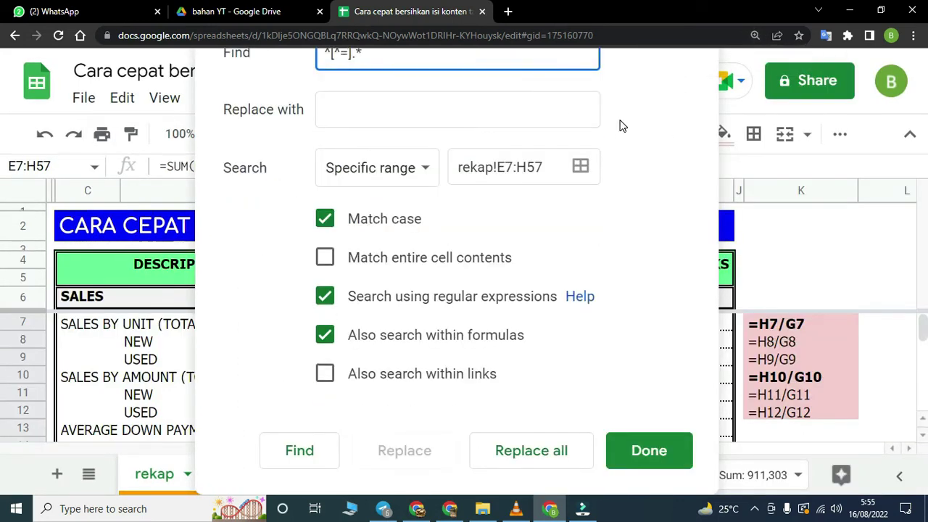
key(ctrl+minus)
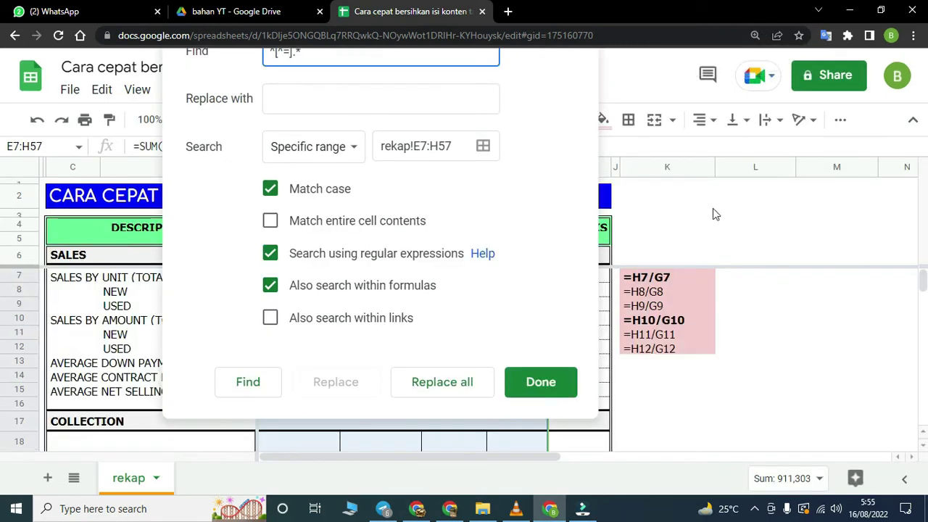
key(ctrl+minus)
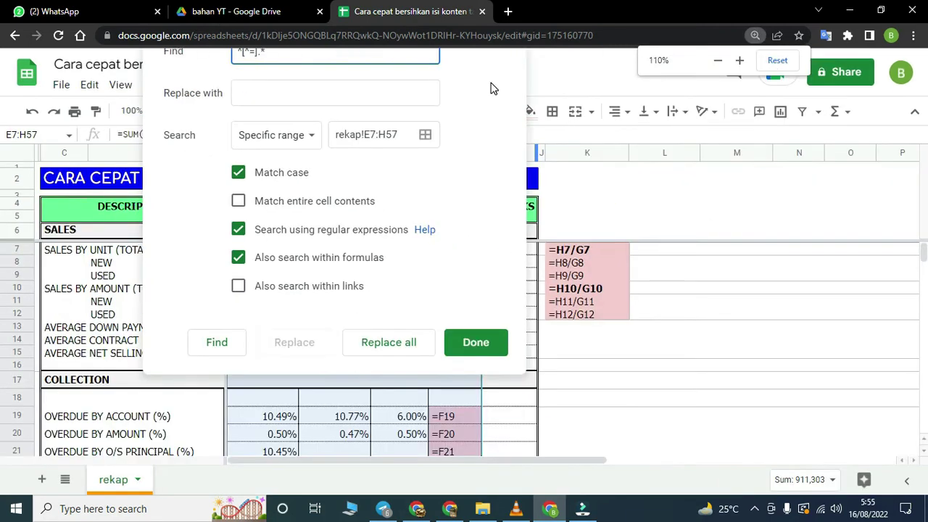
scroll(803, 263, down, 1)
scroll(4, 264, up, 1)
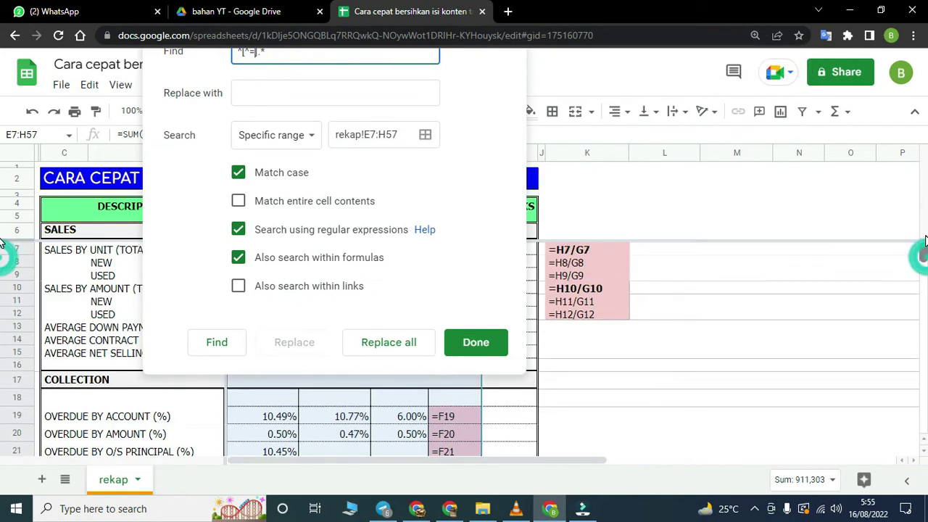
click(485, 198)
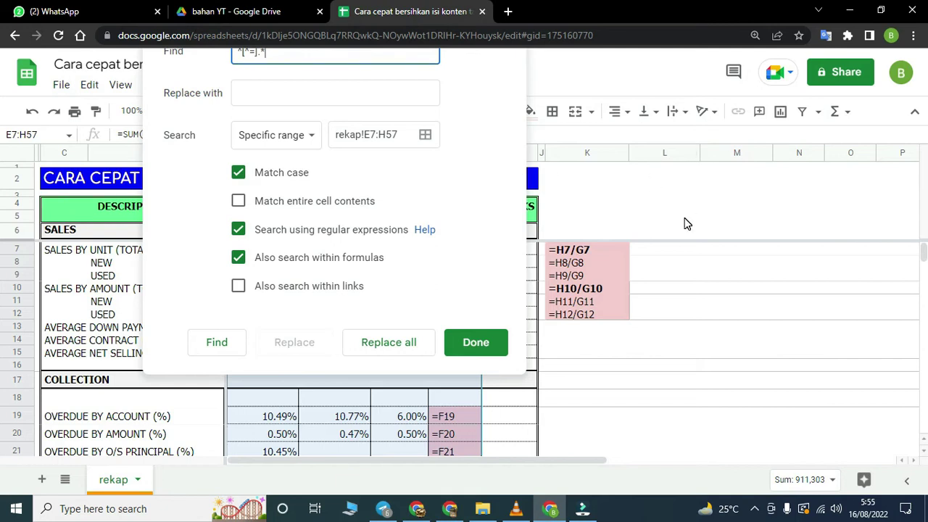
key(Escape)
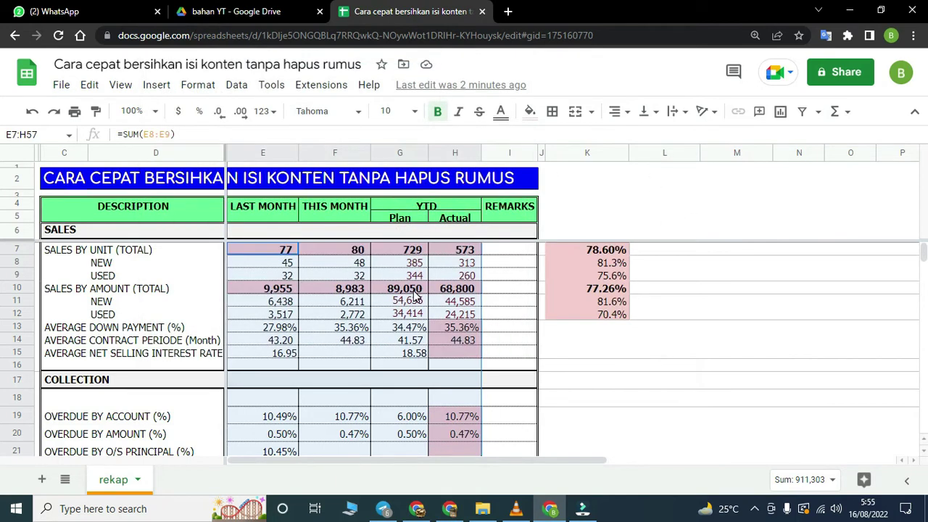
Reopen Find and replace with ^[^=].* to find, include formulas, and move the panel right.
key(ctrl+h)
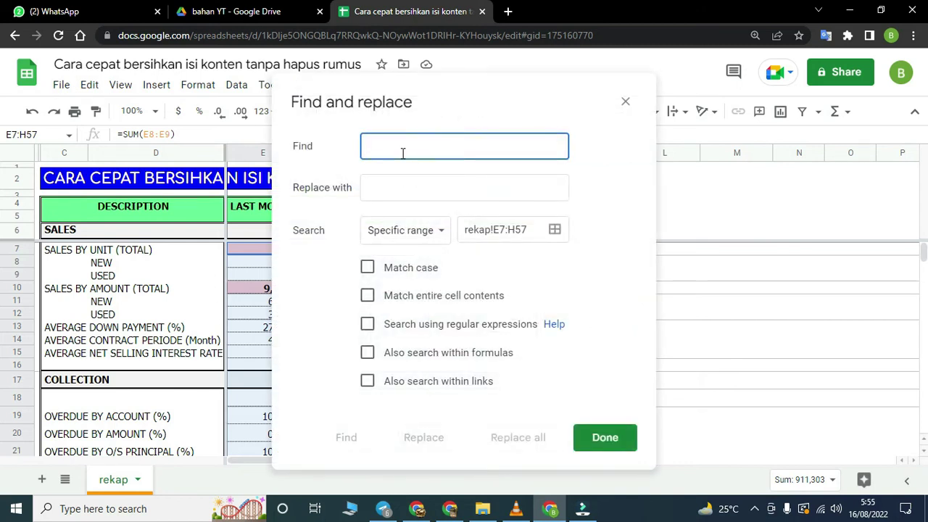
text(^[^=].*)
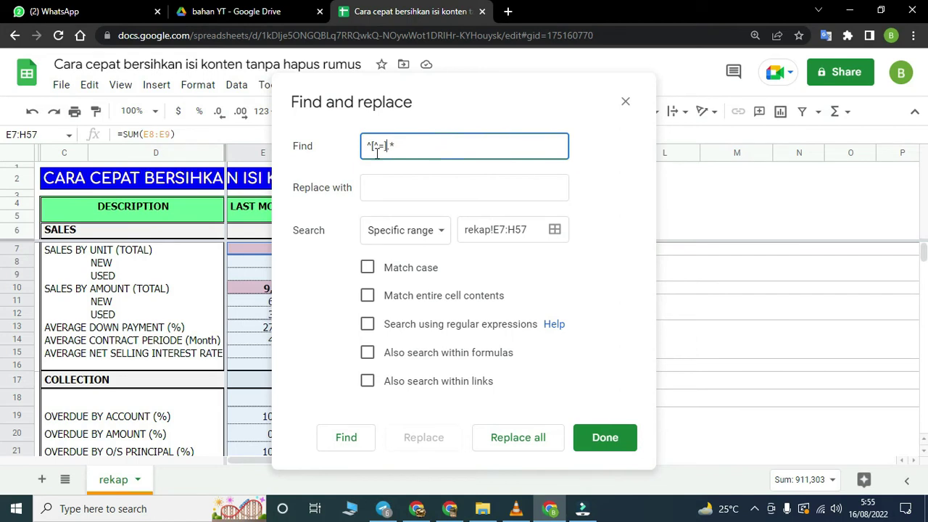
click(368, 353)
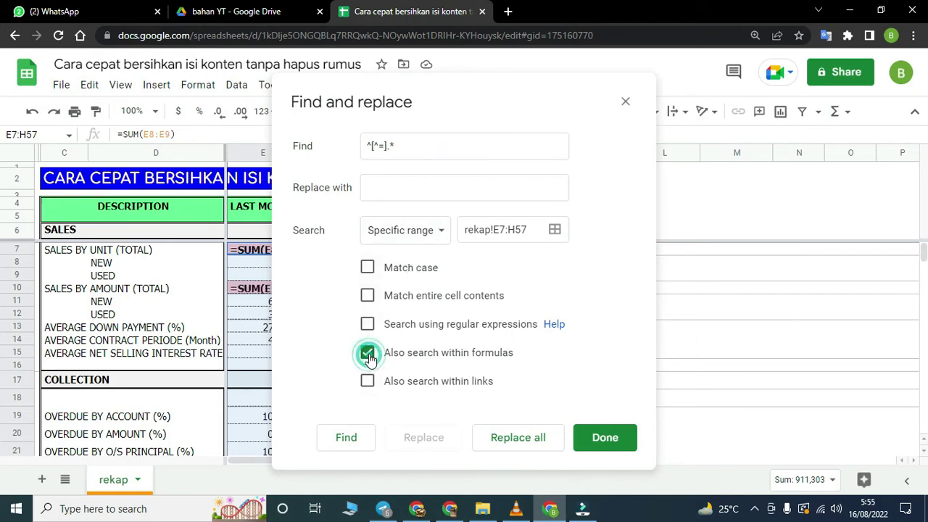
drag(497, 94, 756, 102)
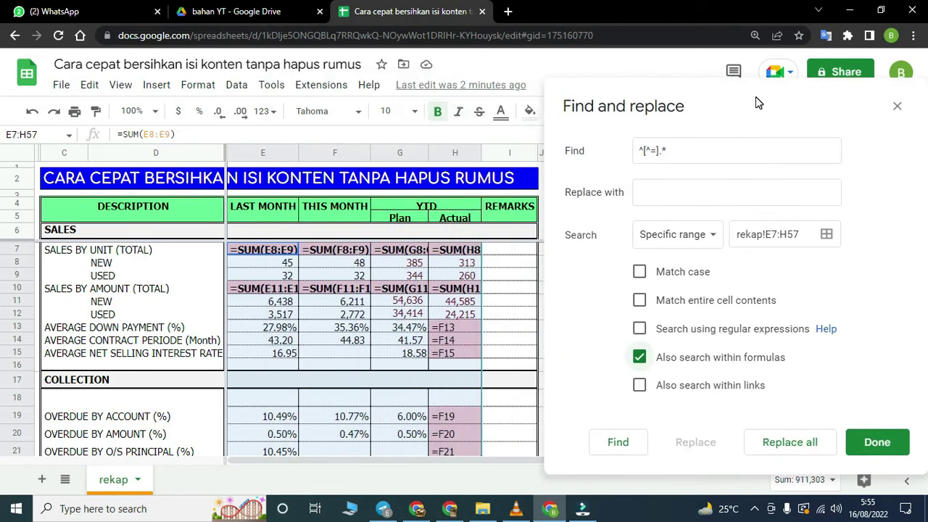
Enable regular expressions with formula search on and replace all 90 non-formula entries with nothing.
click(641, 358)
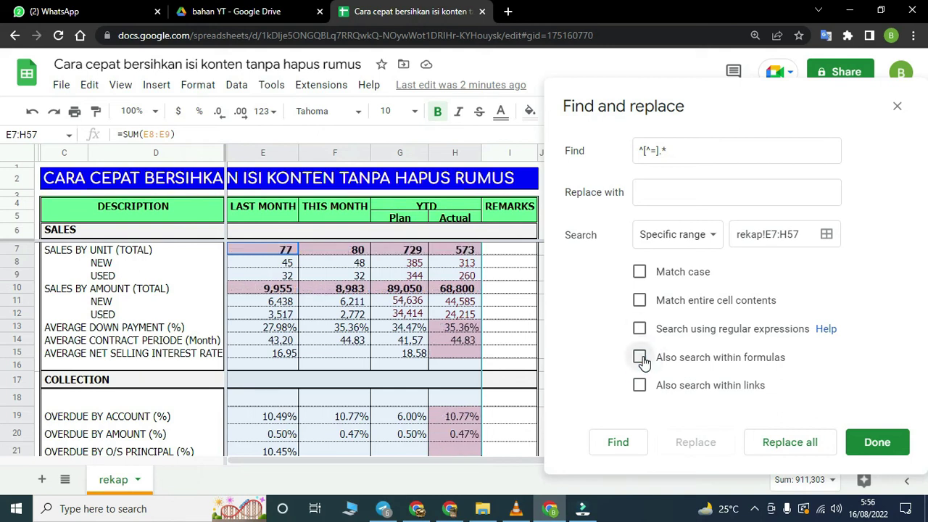
click(640, 358)
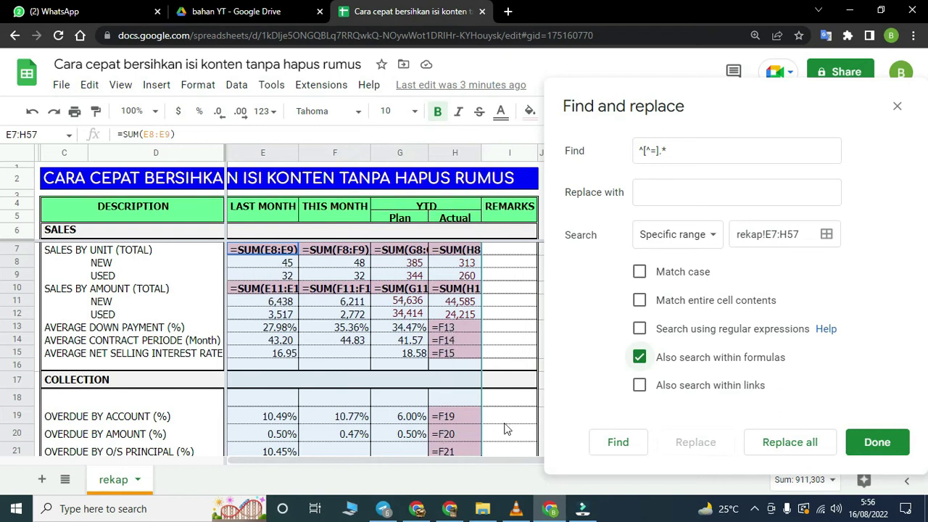
click(640, 330)
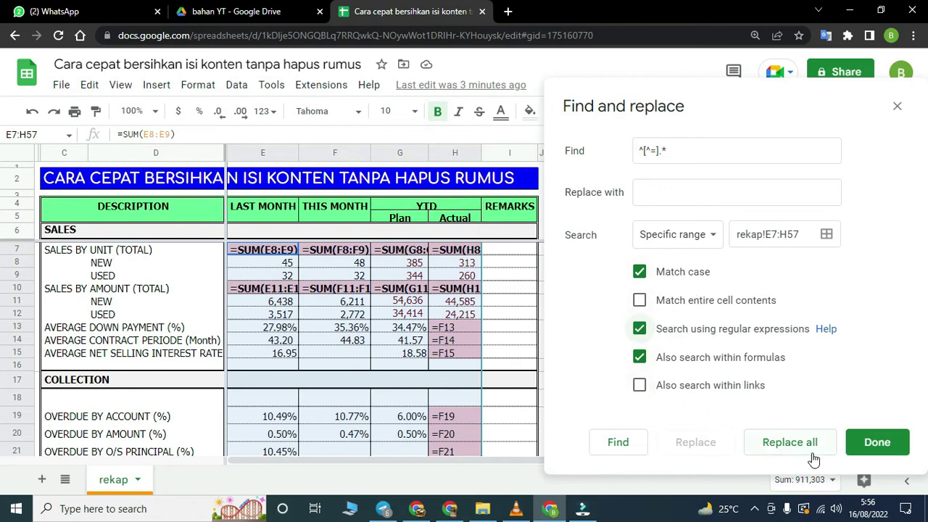
click(790, 443)
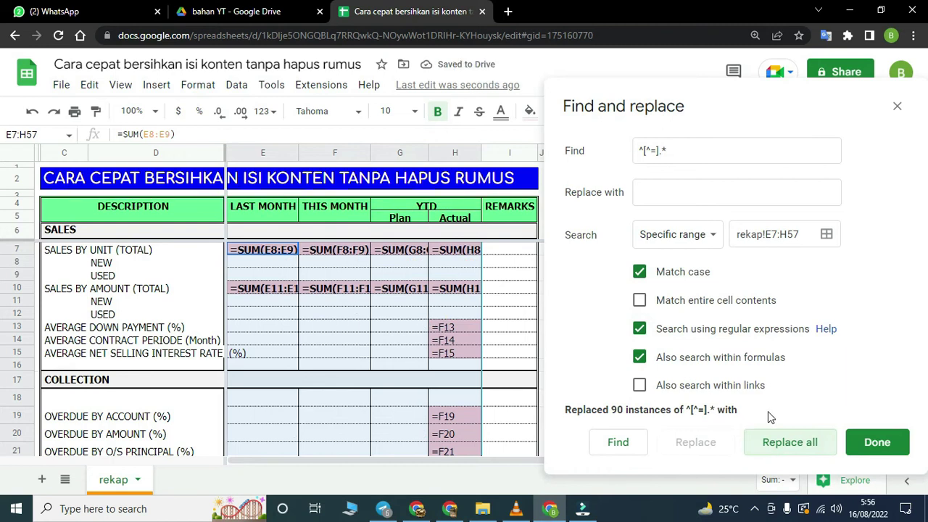
Close Find and replace and scroll through the report to confirm totals show '-' and ratios #DIV/0!
click(877, 442)
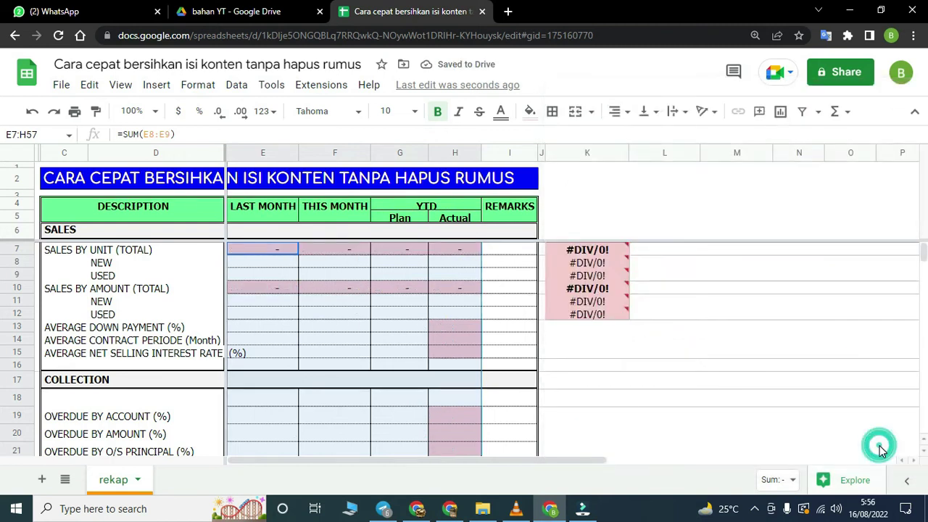
click(739, 379)
scroll(659, 376, down, 3)
scroll(659, 376, down, 2)
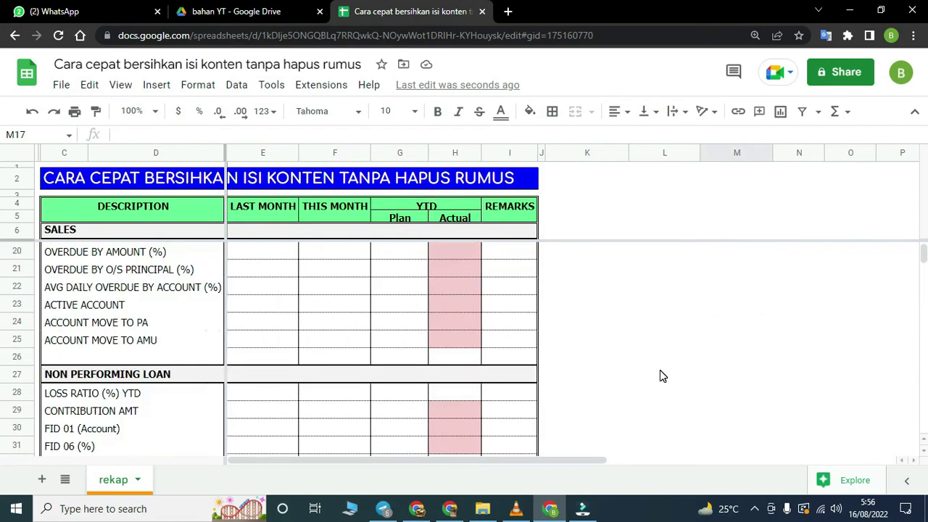
scroll(660, 376, down, 3)
scroll(659, 375, down, 2)
scroll(659, 375, down, 4)
scroll(660, 373, down, 2)
scroll(660, 374, down, 1)
scroll(660, 373, up, 3)
scroll(660, 373, up, 4)
scroll(659, 376, up, 3)
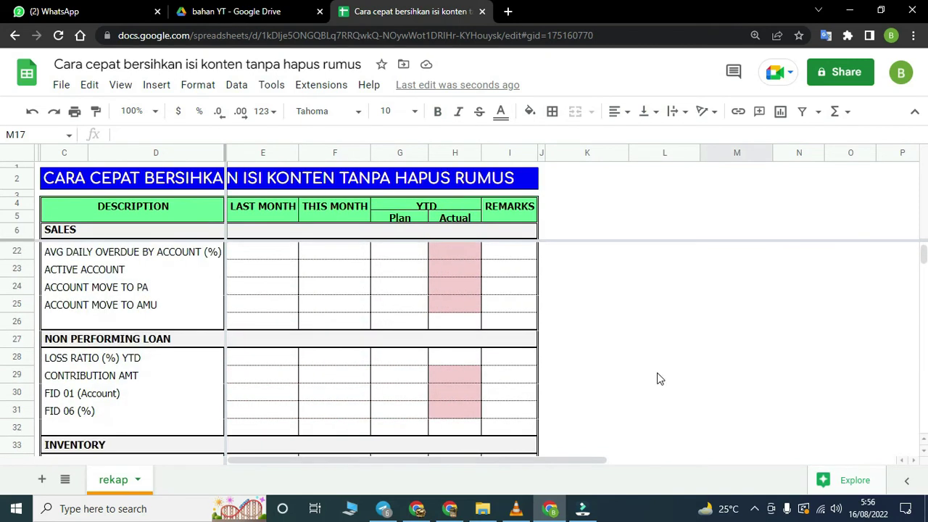
scroll(658, 377, up, 5)
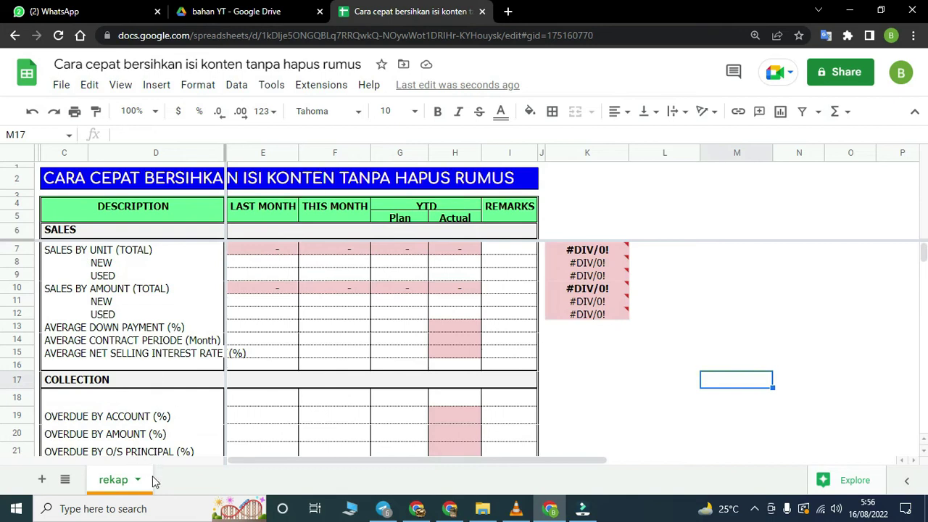